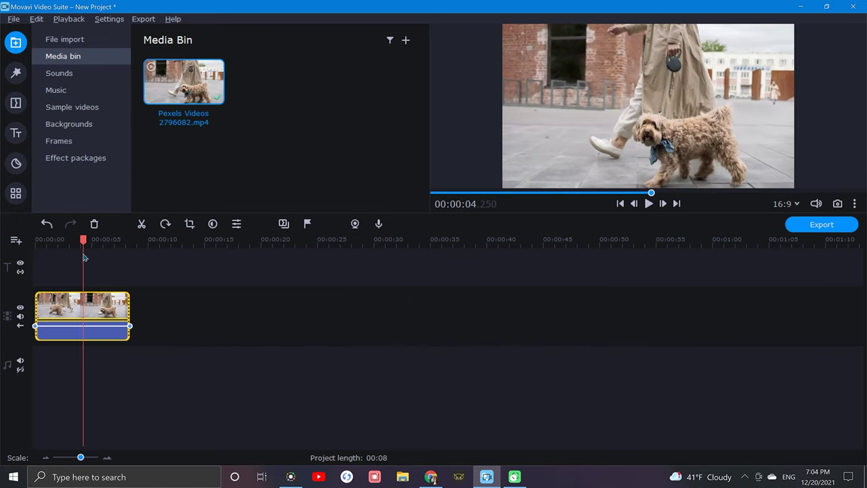
Step: Insert a freeze frame at 00:00:04.250 in the dog-walking clip and shorten it to about 2.2 seconds
right_click(84, 300)
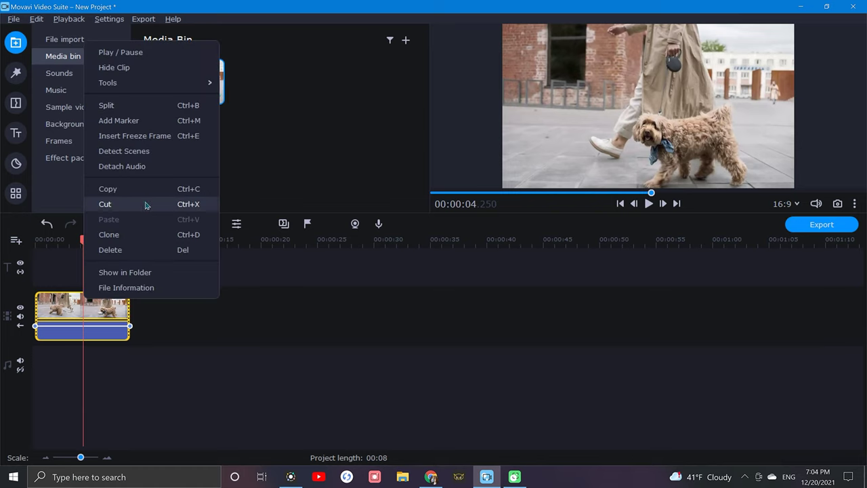
left_click(135, 135)
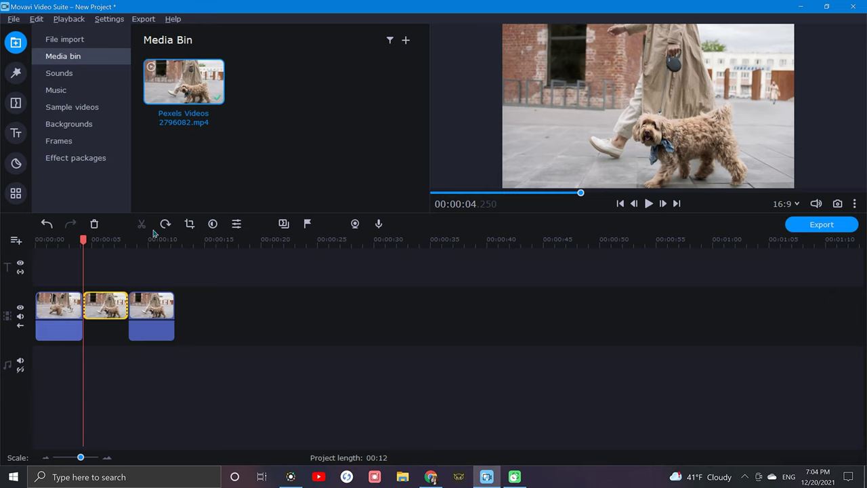
left_click_drag(128, 305, 107, 305)
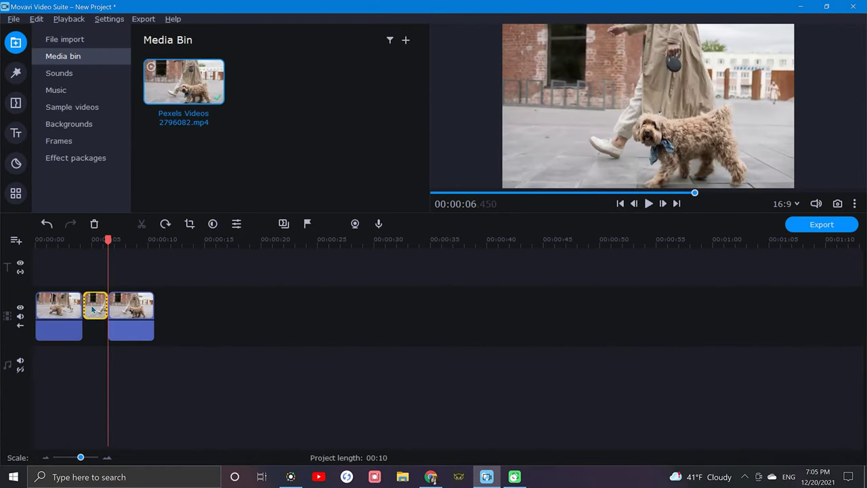
Step: Apply the Zoom in pan-and-zoom effect to the freeze frame
right_click(93, 309)
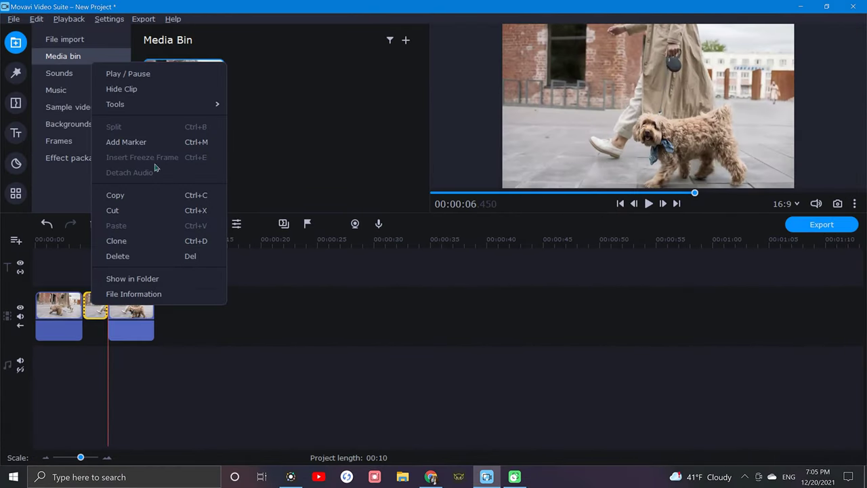
mouse_move(171, 103)
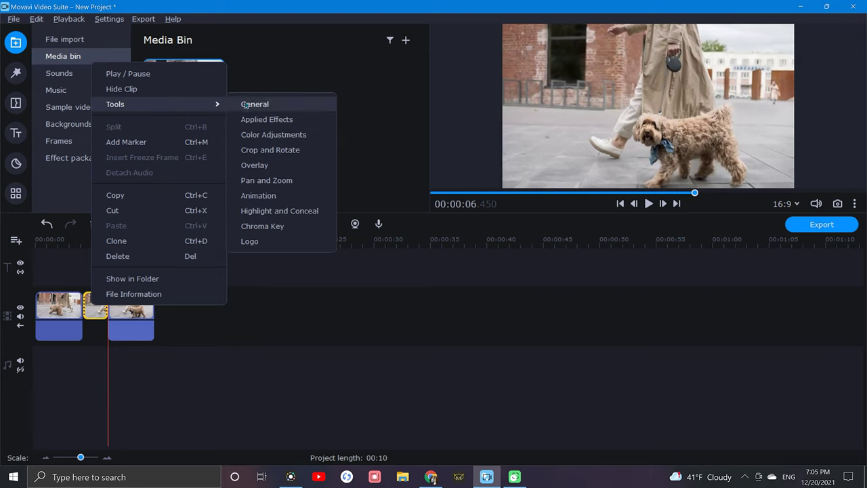
left_click(302, 182)
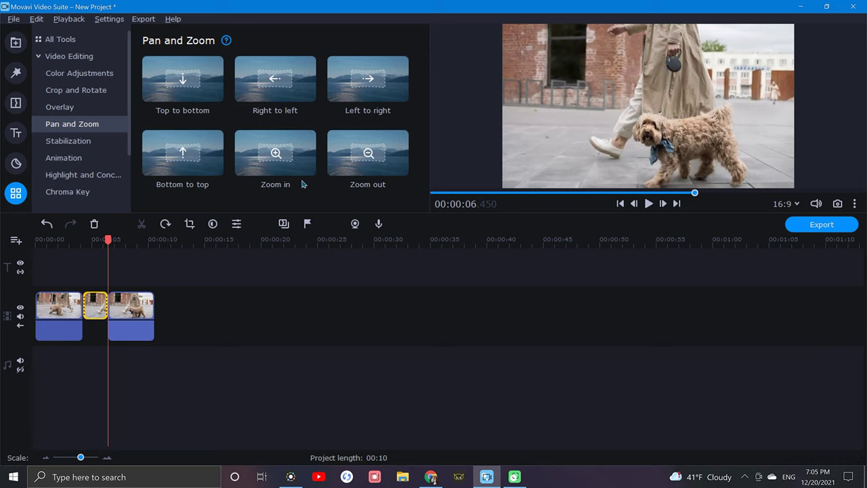
left_click_drag(287, 165, 94, 299)
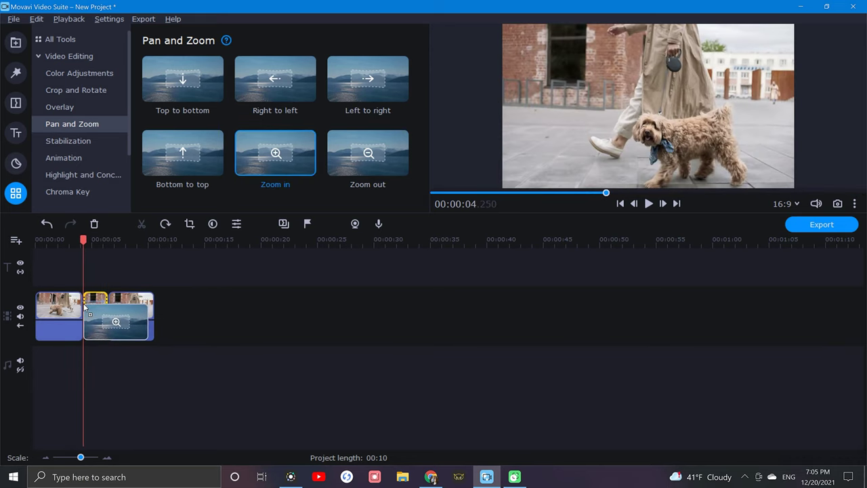
scroll(76, 306, "up", 5)
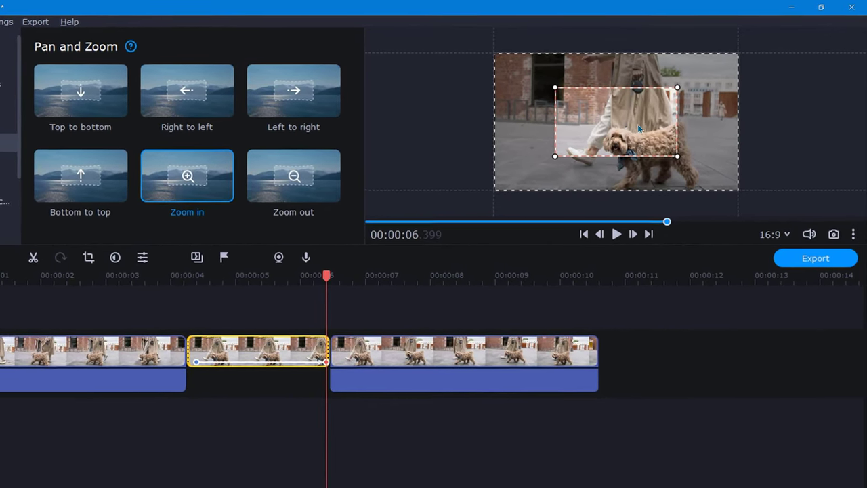
Step: Shrink the zoom-in target frame and position it over the dog's head and the walker's front foot
left_click_drag(648, 120, 659, 140)
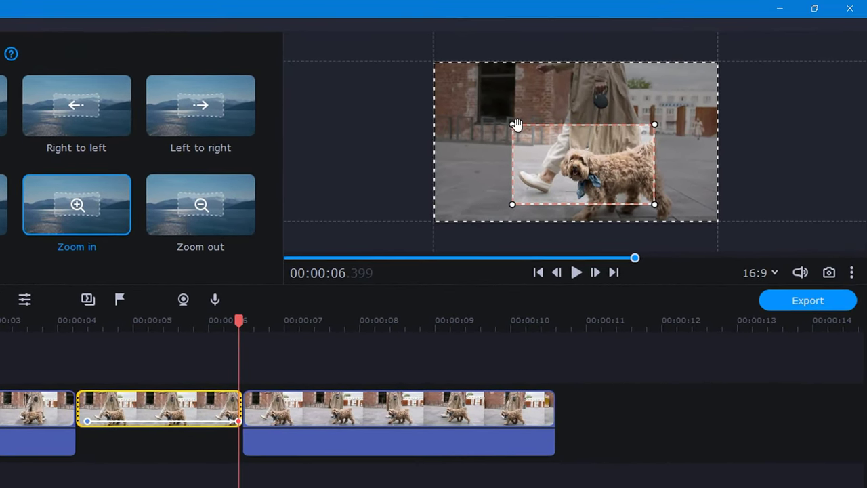
mouse_move(525, 122)
left_mouse_down()
mouse_move(555, 137)
mouse_move(527, 139)
left_mouse_up()
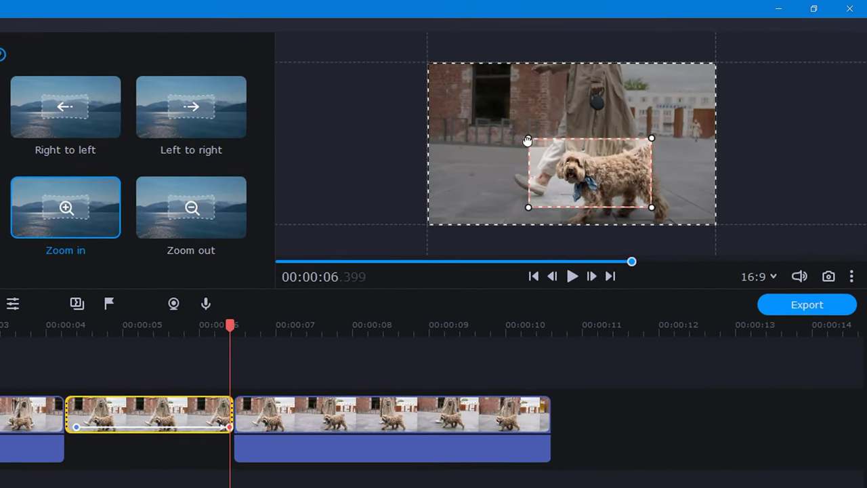
left_click_drag(580, 180, 570, 176)
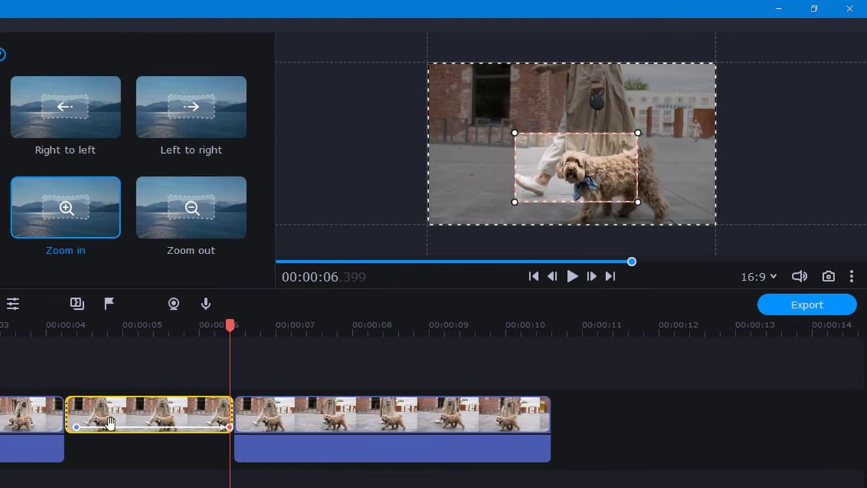
Step: Move the zoom-in to the start of the freeze frame, ending at about 00:00:04.449, and play back the result
left_click(78, 427)
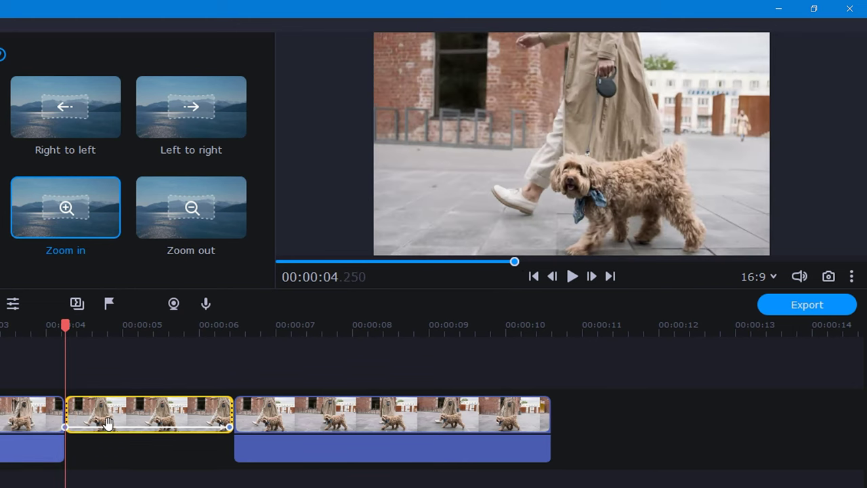
left_click_drag(223, 425, 79, 434)
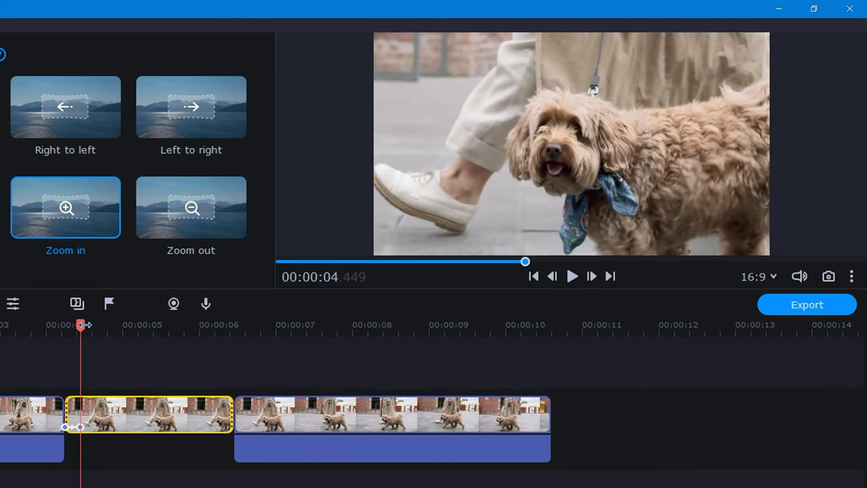
left_click_drag(83, 325, 34, 325)
key("space")
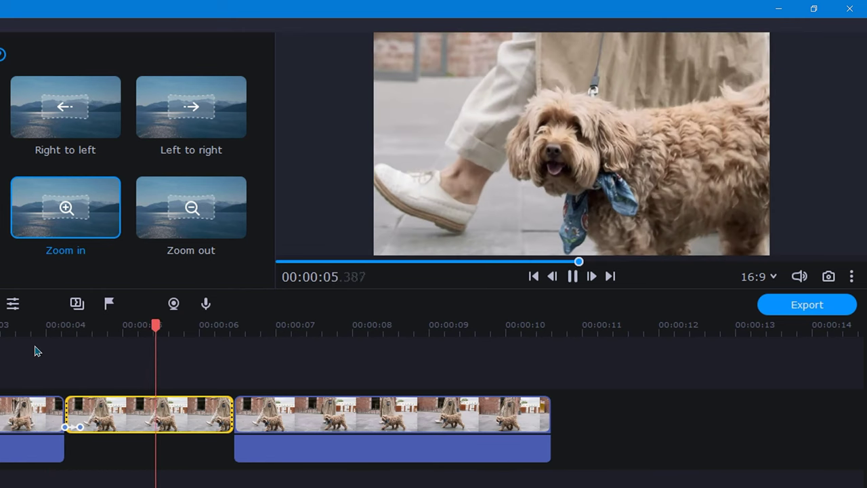
key("space")
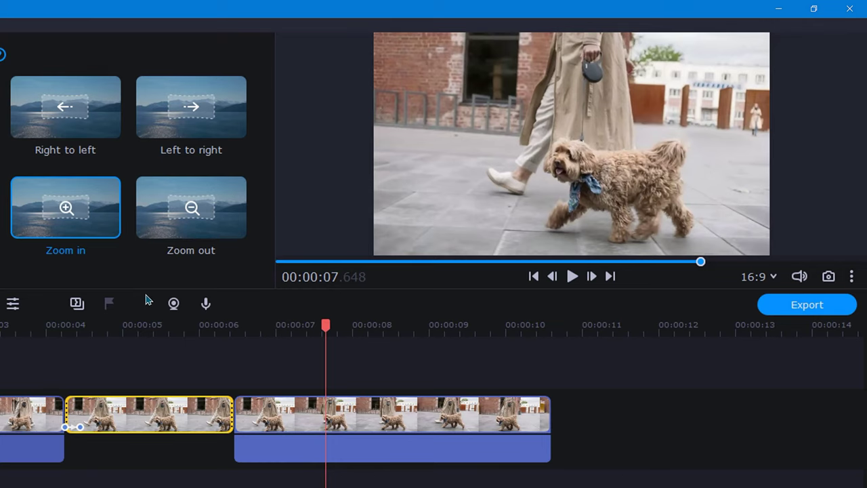
Step: Add a Zoom out effect at the end of the freeze frame, starting at about 00:00:06.249 and ending on the full picture
mouse_move(195, 234)
left_mouse_down()
mouse_move(202, 408)
mouse_move(212, 434)
left_mouse_up()
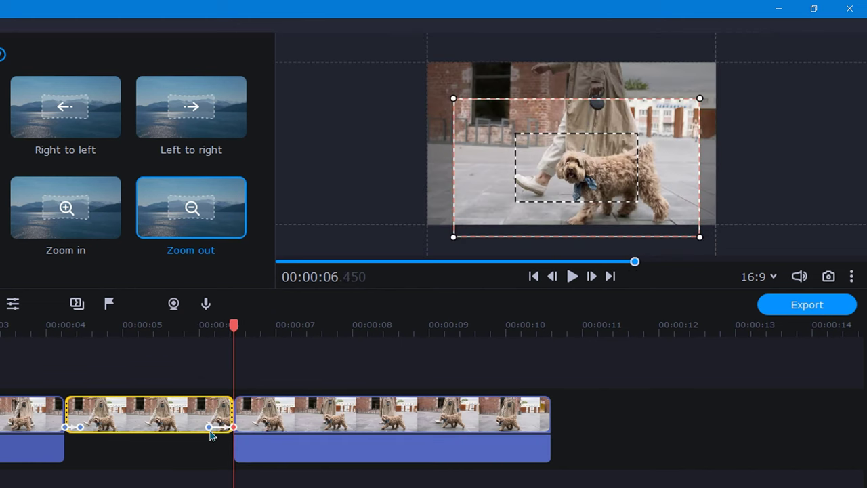
left_click_drag(526, 207, 505, 166)
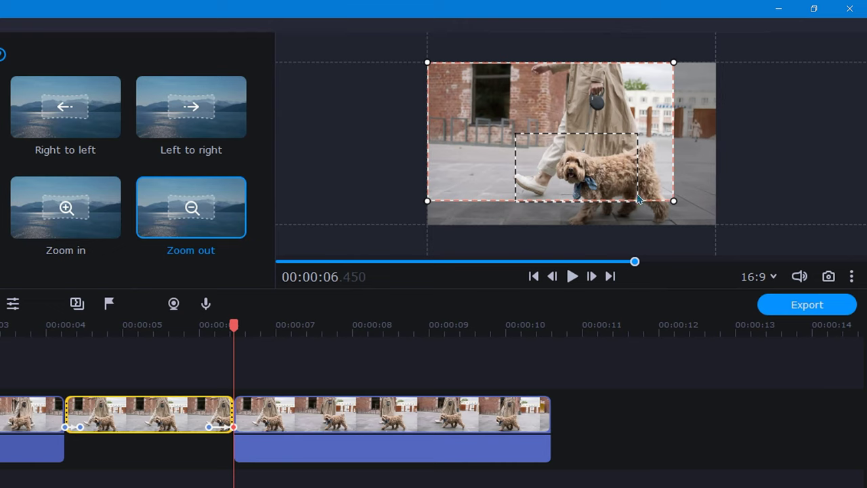
left_click_drag(672, 200, 709, 235)
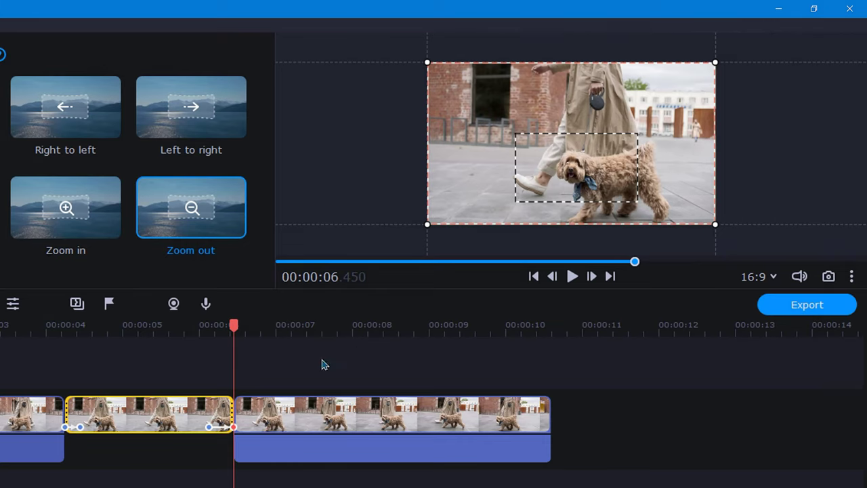
mouse_move(208, 427)
left_mouse_down()
mouse_move(143, 441)
mouse_move(217, 438)
left_mouse_up()
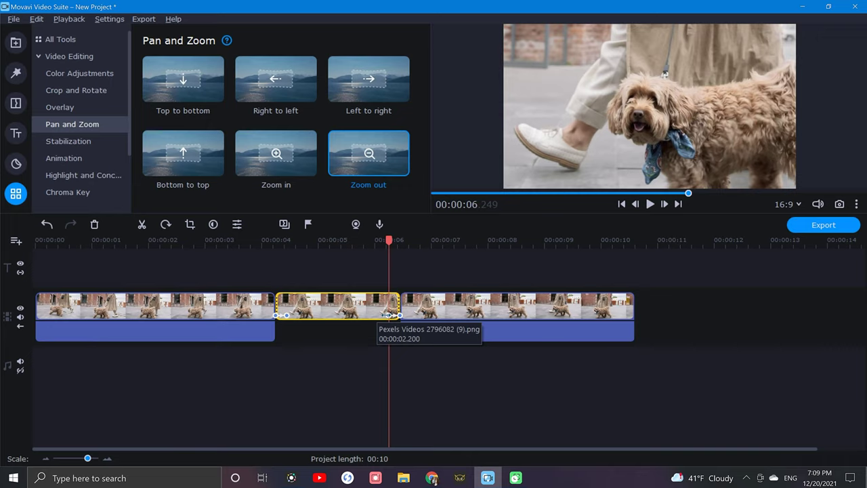
Step: Apply the artistic filter Selective color - blue to the freeze frame
left_click(28, 89)
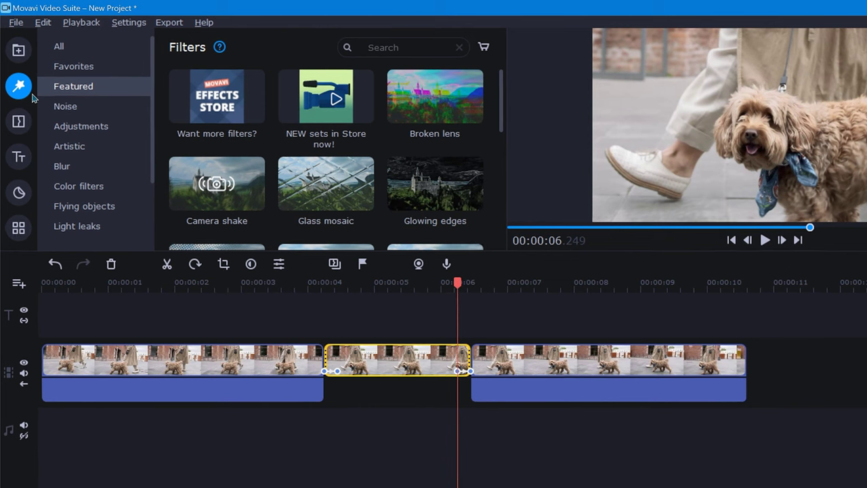
left_click(76, 146)
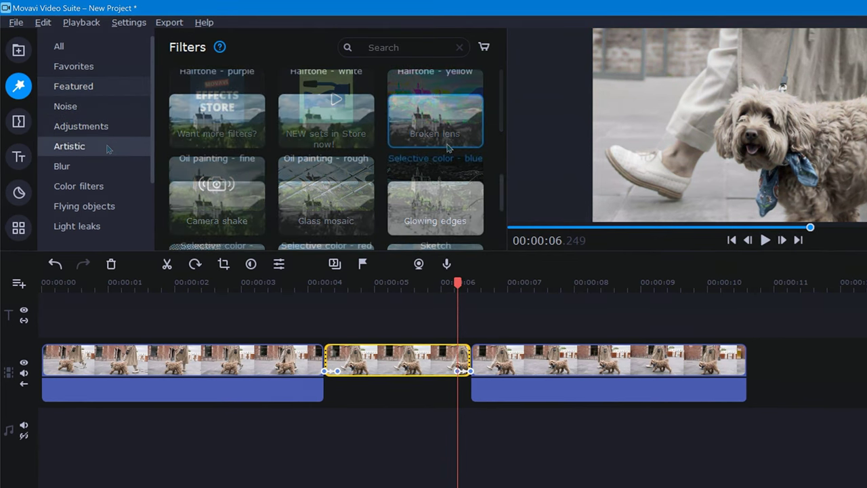
left_click(447, 147)
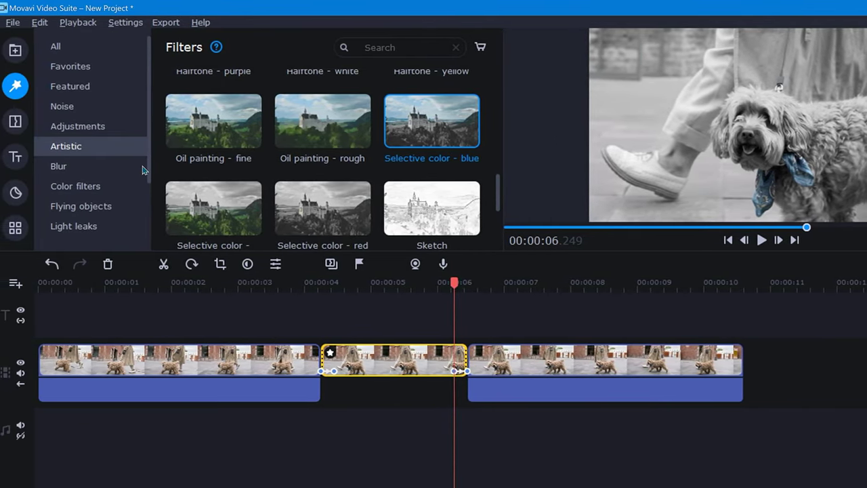
Step: Look through the advanced Color Adjustments settings and the easy presets available for the freeze frame
left_click(23, 231)
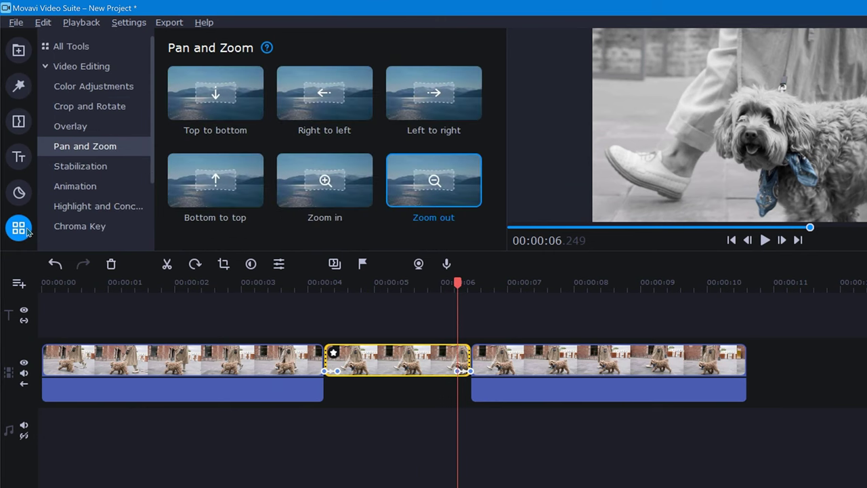
left_click(136, 88)
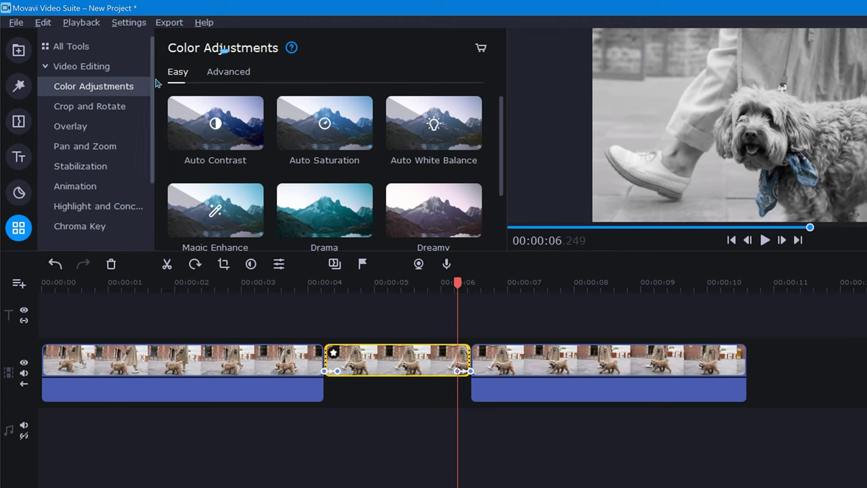
left_click(228, 72)
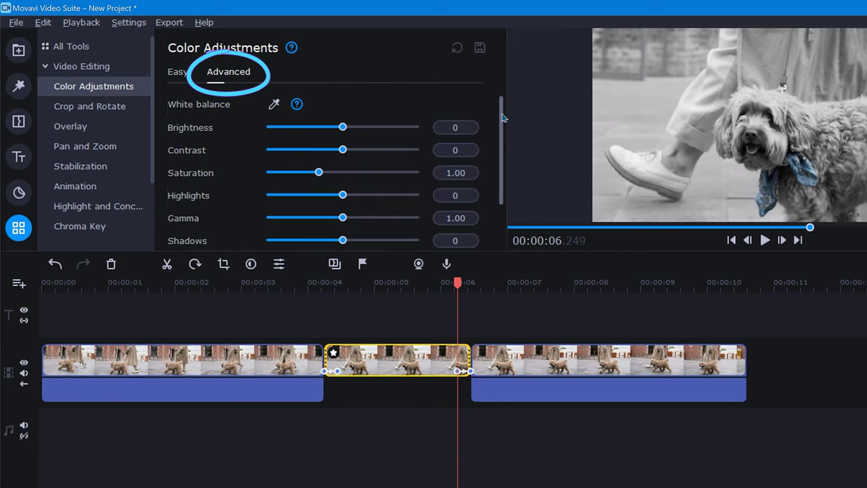
left_click_drag(502, 117, 502, 162)
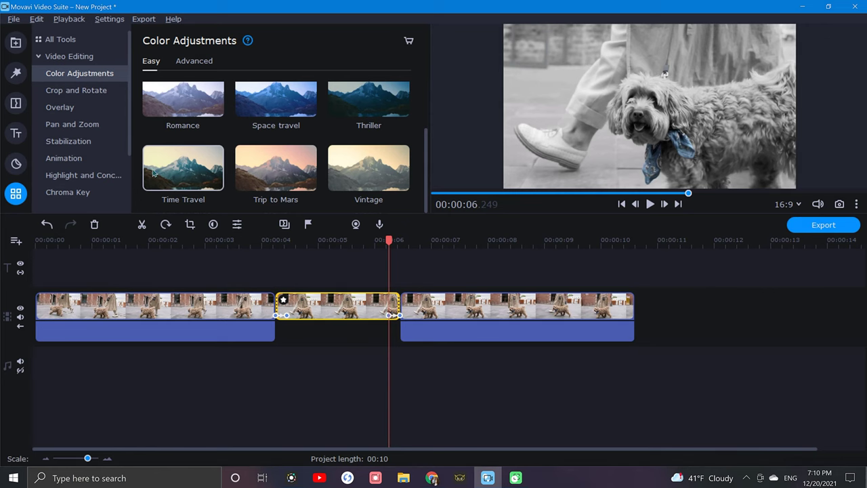
Step: Add a keyframe animation to the freeze frame, rotating the picture 1.0° and enlarging it slightly to cover the canvas
left_click(108, 161)
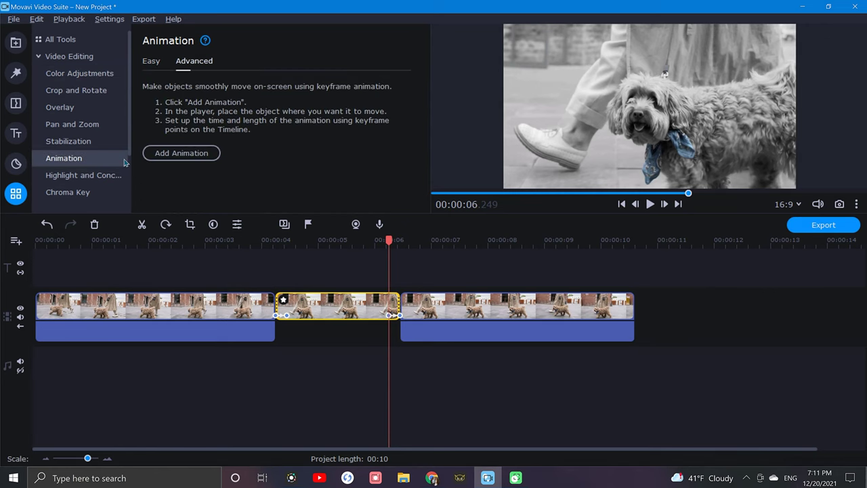
left_click(202, 153)
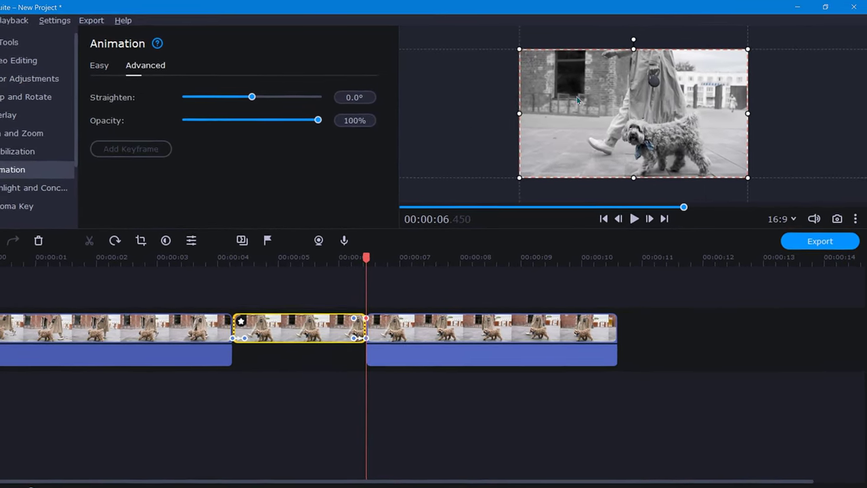
left_click_drag(627, 41, 586, 48)
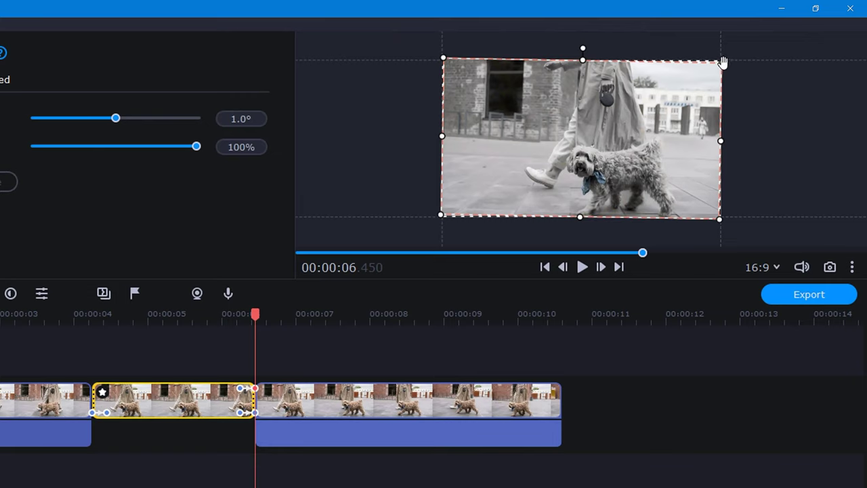
left_click_drag(723, 65, 724, 60)
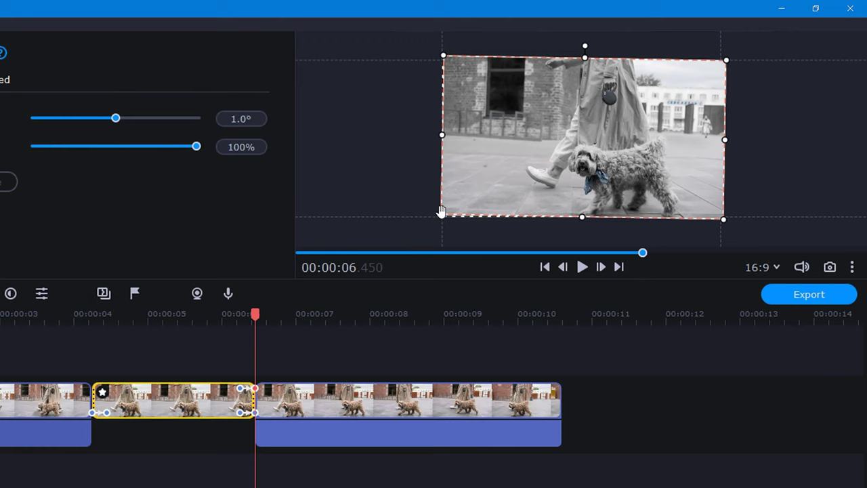
mouse_move(441, 215)
left_mouse_down()
mouse_move(404, 241)
mouse_move(436, 222)
left_mouse_up()
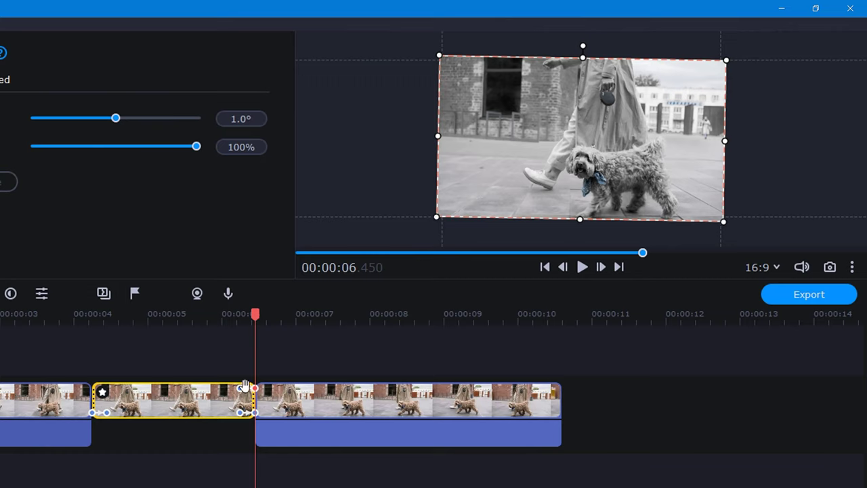
Step: Stretch the animation back to the start of the freeze frame at 00:00:04.250 and play back the result
left_click_drag(241, 389, 75, 397)
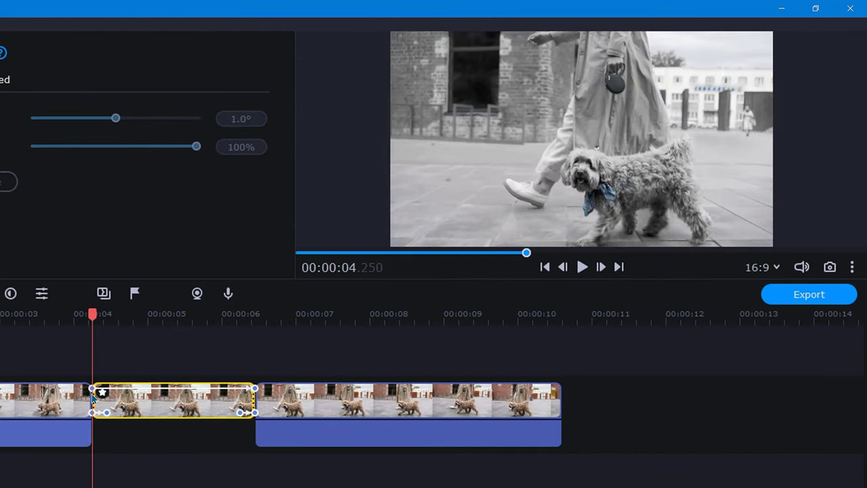
key("space")
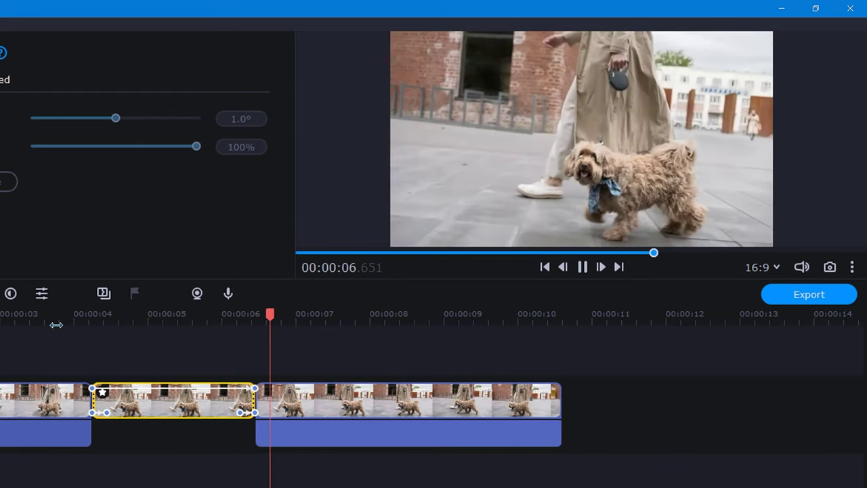
key("space")
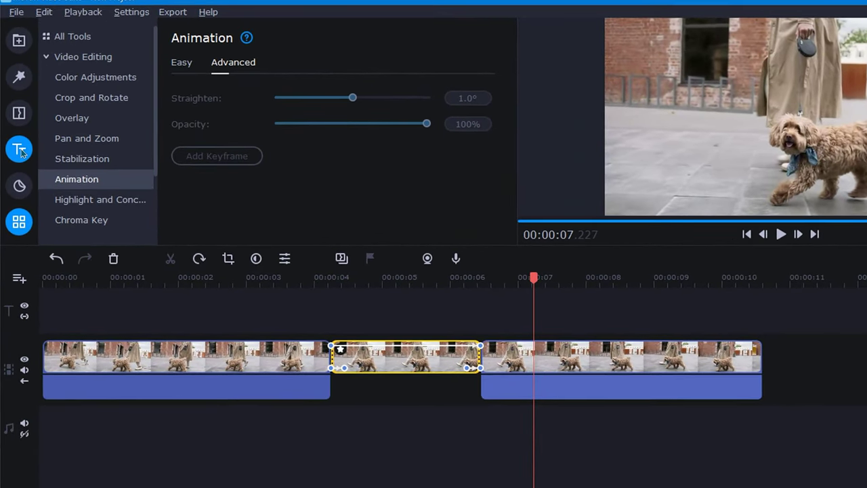
Step: Add the Featured title Text with line 2 to the title track at the start of the freeze frame
left_click(20, 149)
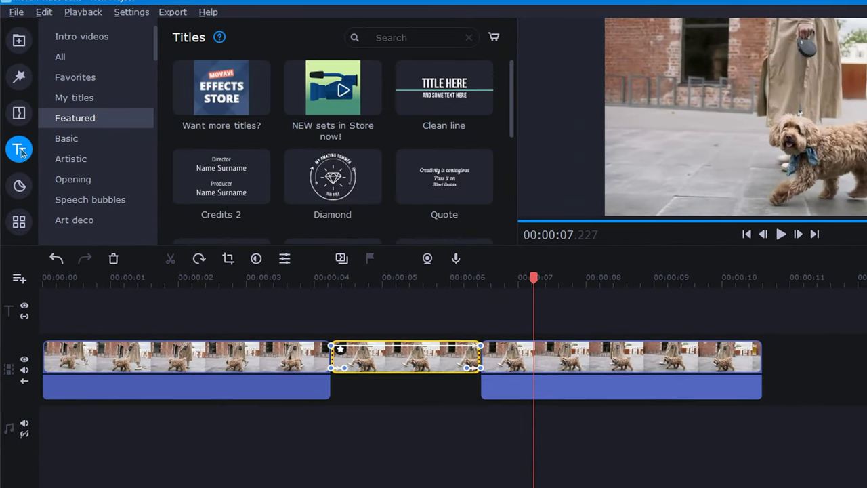
left_click_drag(512, 95, 519, 197)
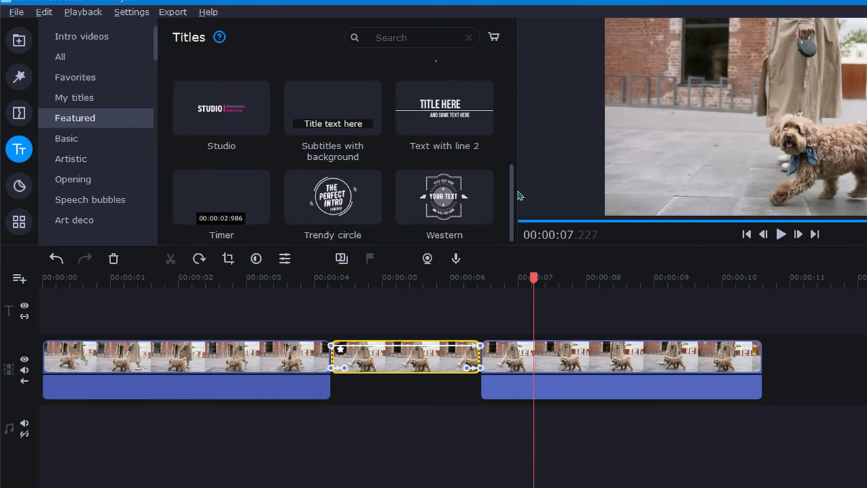
left_click_drag(444, 117, 357, 269)
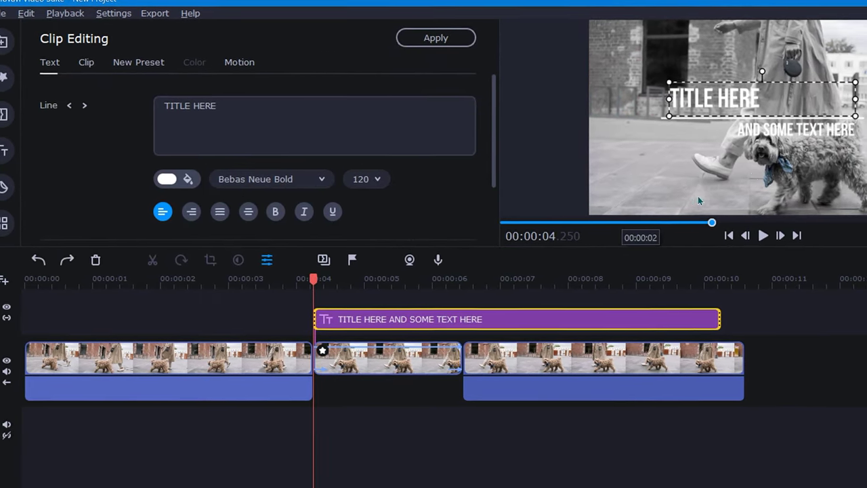
Step: Reduce the title to the single word Fido, without subtitle or line, and place it in the empty area beside the dog's head
left_click_drag(835, 127, 836, 137)
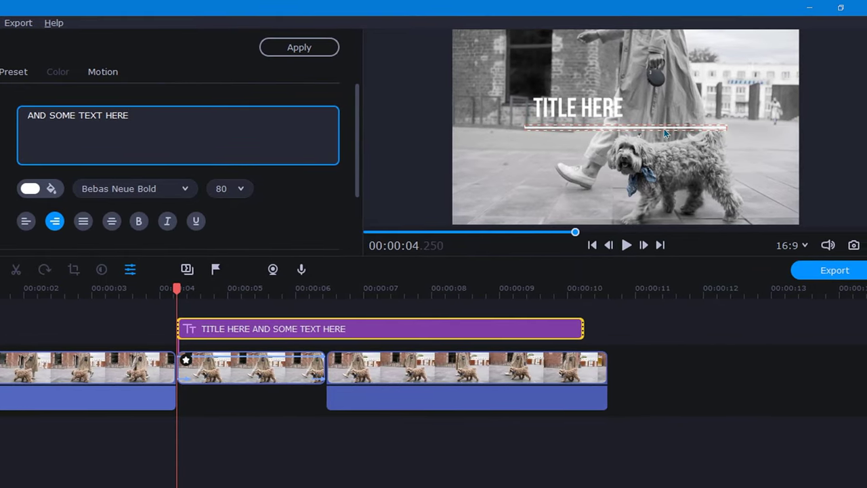
left_click(664, 131)
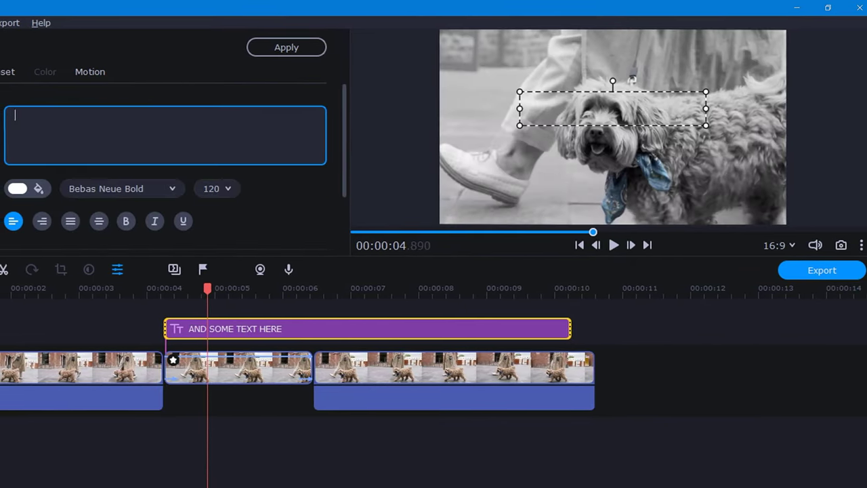
type("Fido")
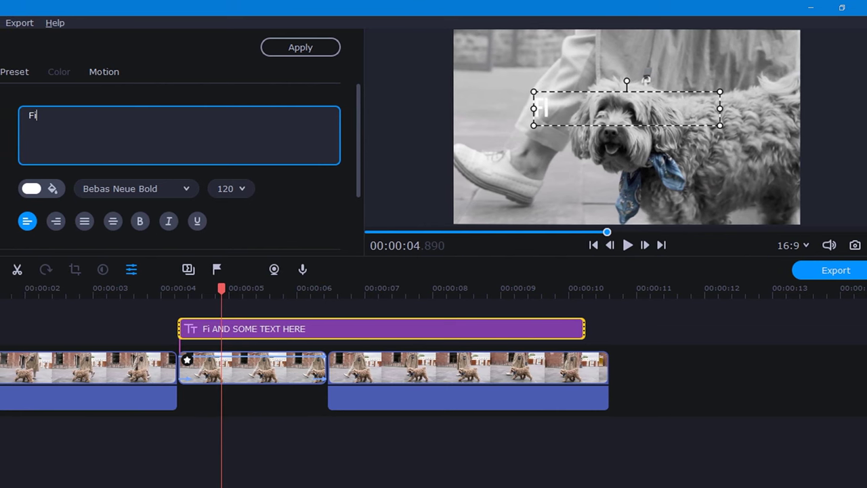
left_click(570, 92)
left_click_drag(604, 95, 558, 137)
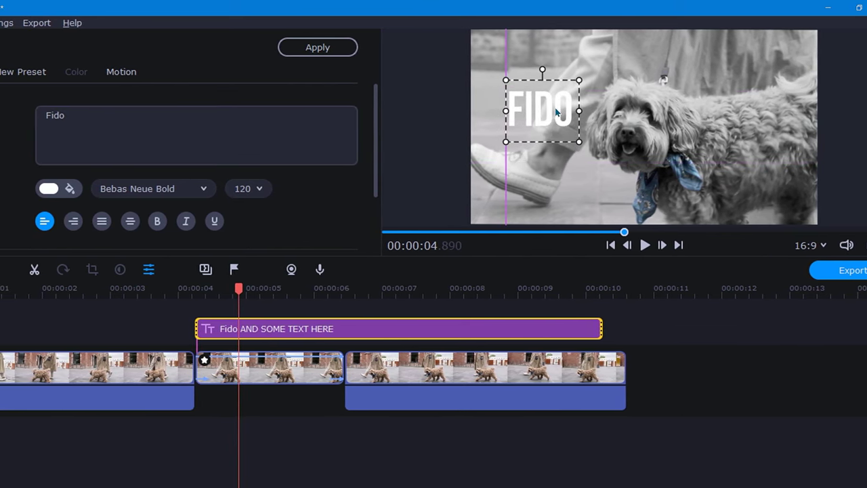
Step: Color the Fido title black in a bold sans-serif font and place the "The Furious" title directly beneath it
left_click(51, 190)
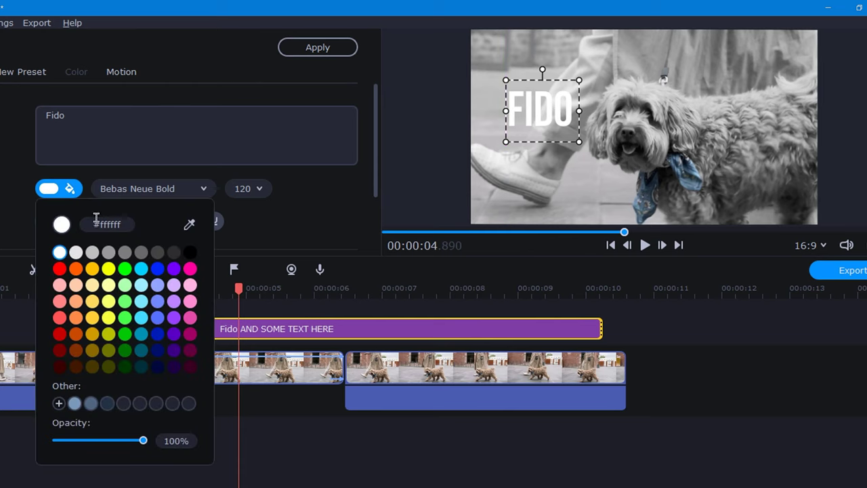
left_click(205, 189)
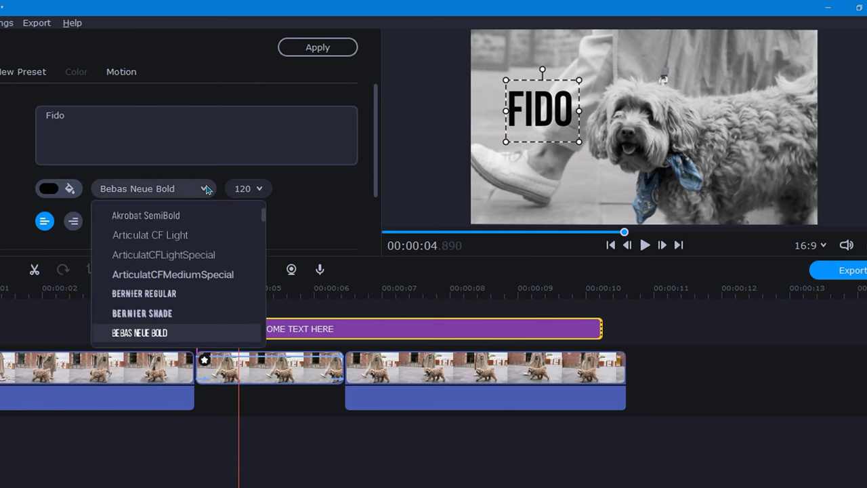
scroll(198, 213, "down", 1)
left_click(149, 311)
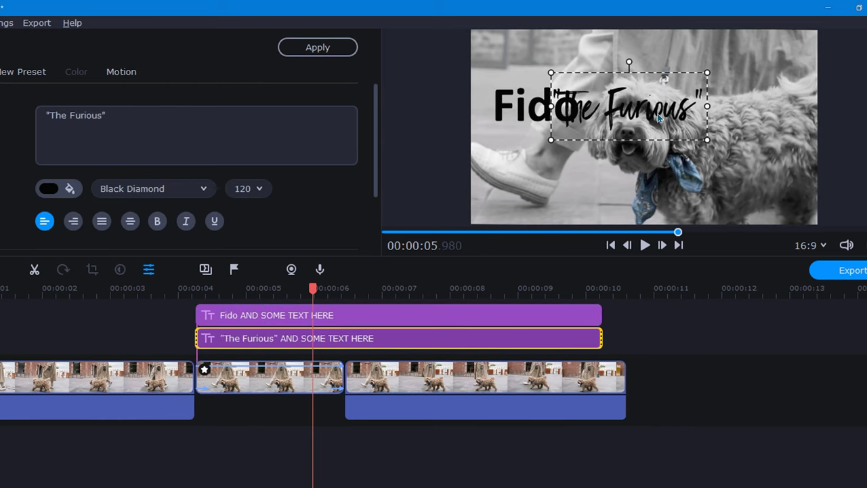
left_click_drag(658, 118, 582, 202)
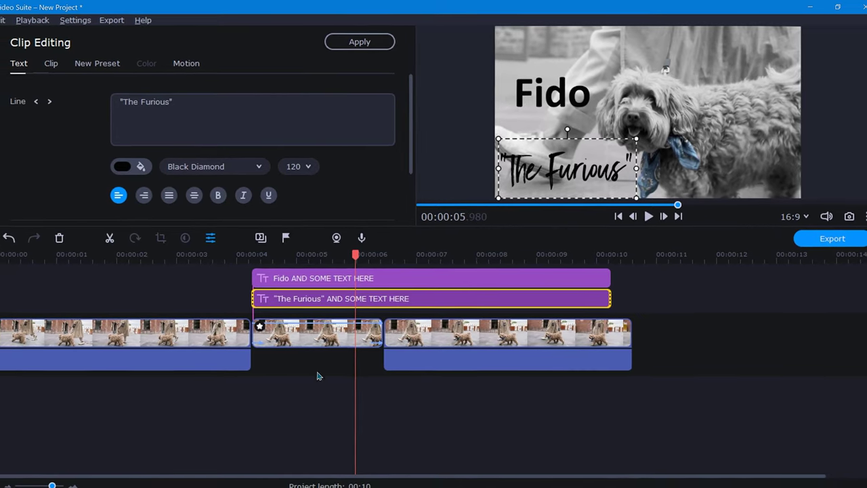
Step: Shift both title clips earlier together so they start about 0.9 seconds before the freeze frame
left_click_drag(52, 486, 55, 487)
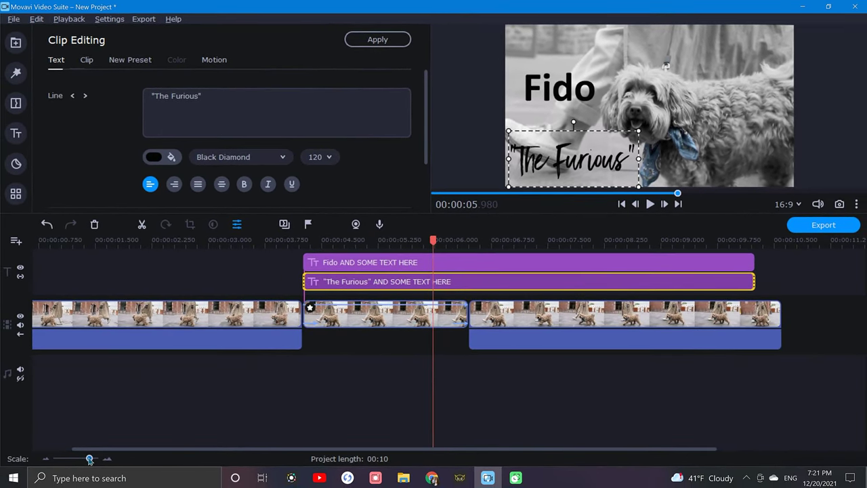
left_click_drag(90, 459, 91, 460)
left_click_drag(255, 243, 278, 266)
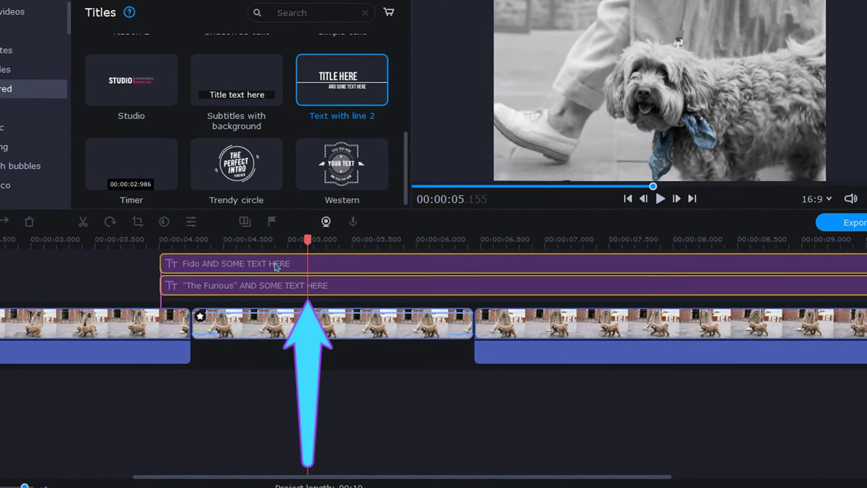
left_click_drag(220, 271, 193, 270)
Step: Trim the ends of both title clips to 00:00:06.630, shortly after the freeze frame
left_click_drag(850, 286, 496, 286)
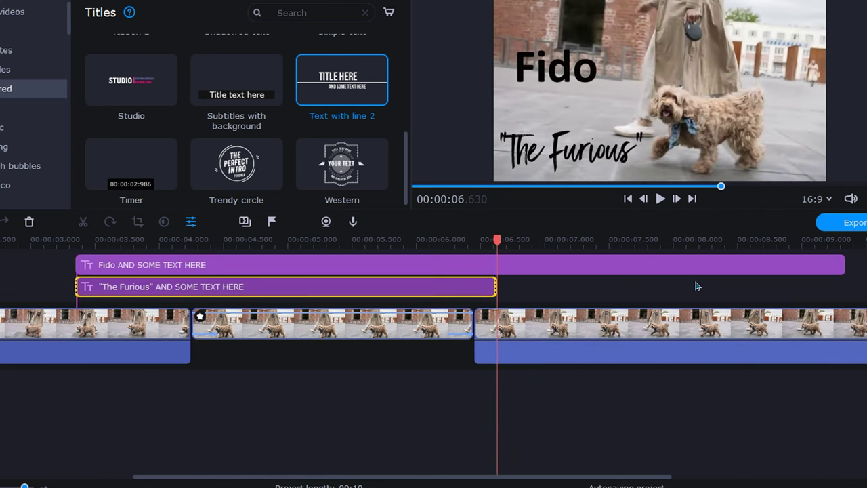
left_click(800, 273)
left_click_drag(781, 266, 496, 269)
Step: Play back the last part of the titles from 00:00:06.240 to check how they end after the freeze frame
left_click(448, 243)
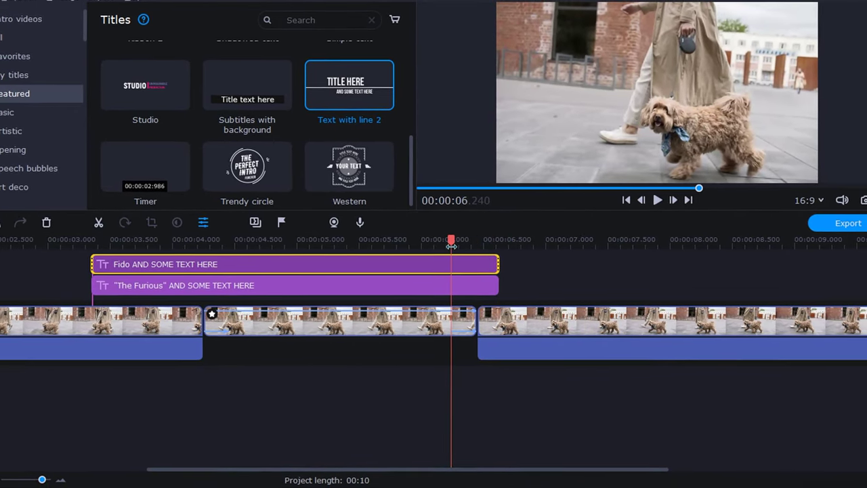
key("space")
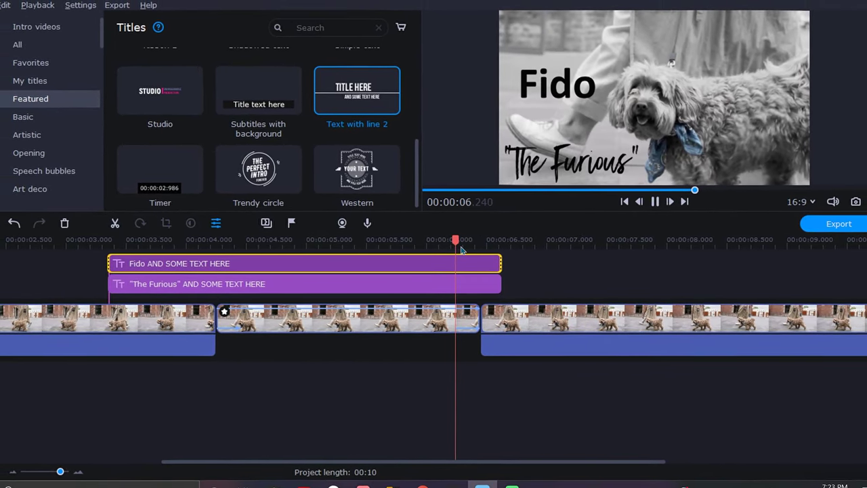
key("space")
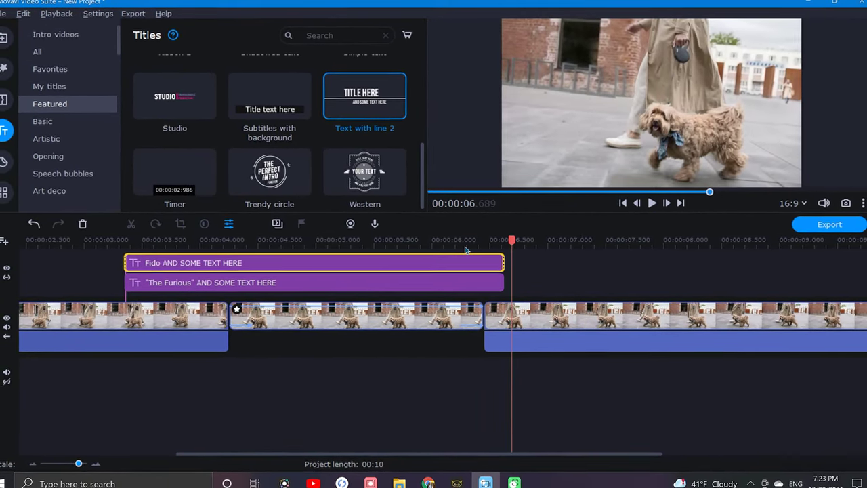